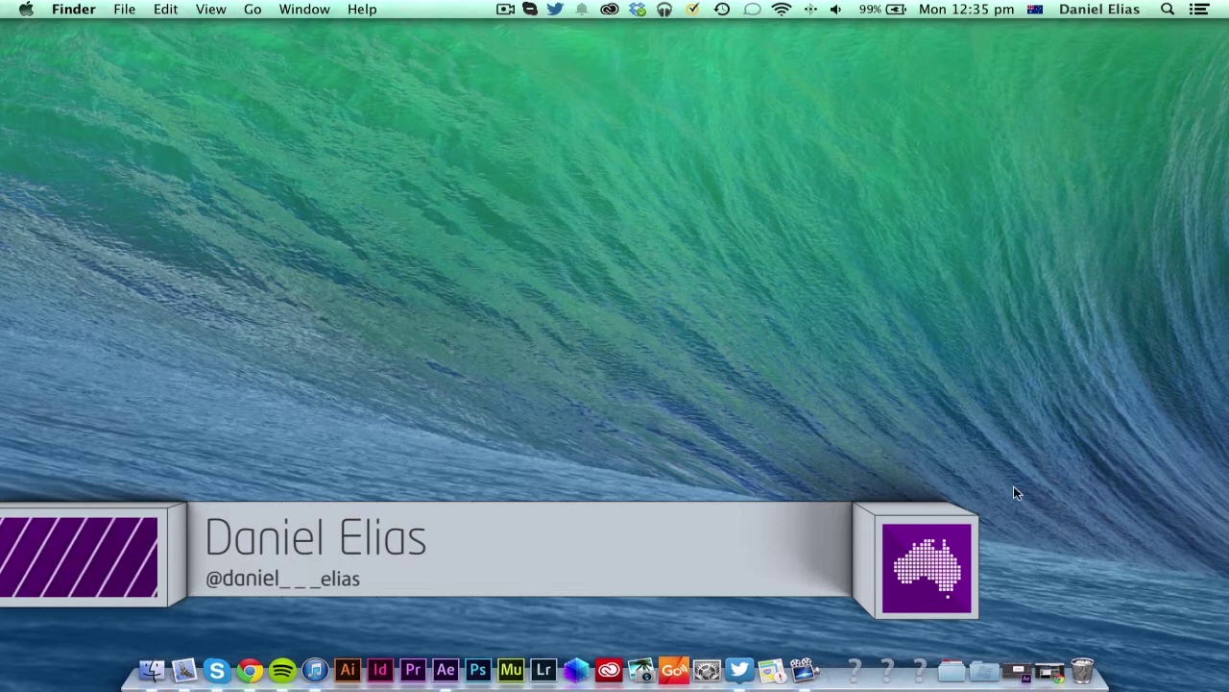
Restore Chrome to the Video Copilot Twitch page showing the $45 price and requirements.
click(1051, 669)
scroll(481, 344, down, 2)
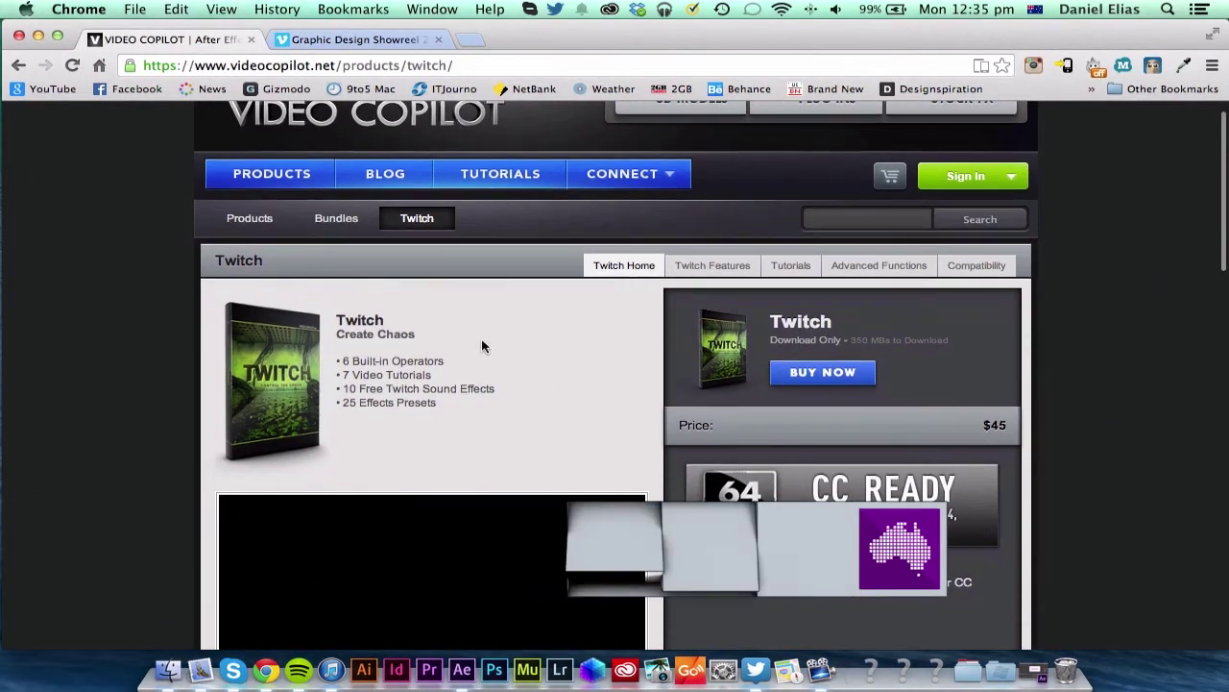
scroll(482, 346, up, 1)
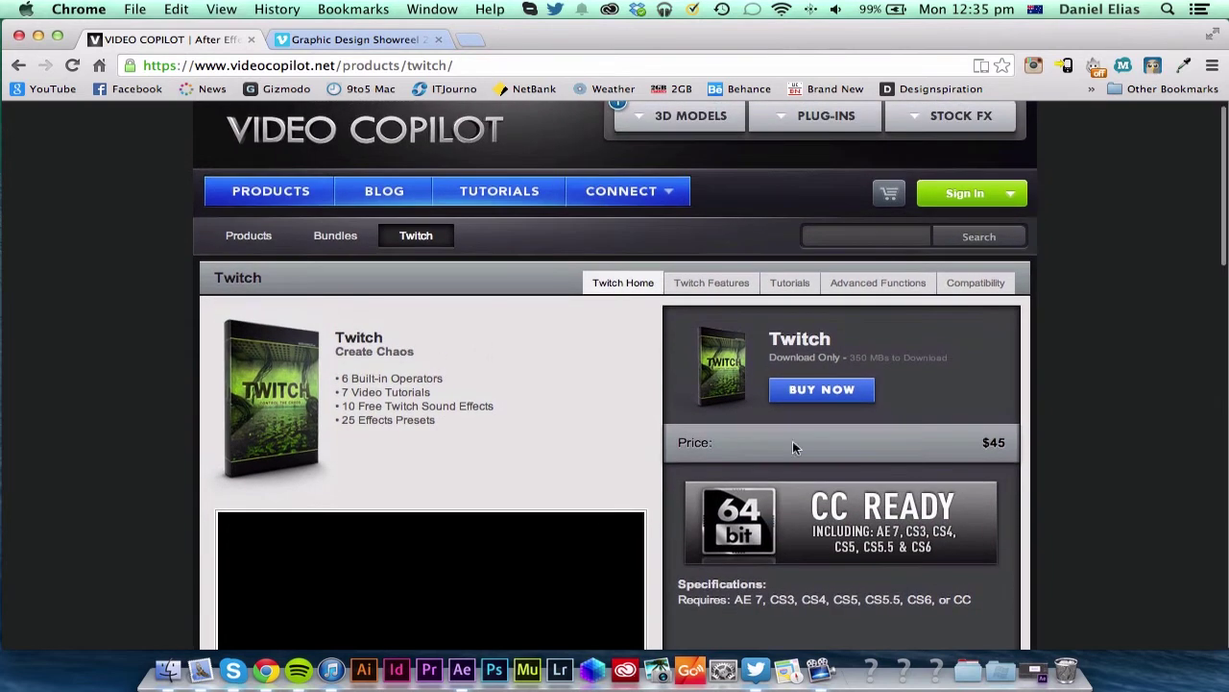
scroll(541, 375, up, 1)
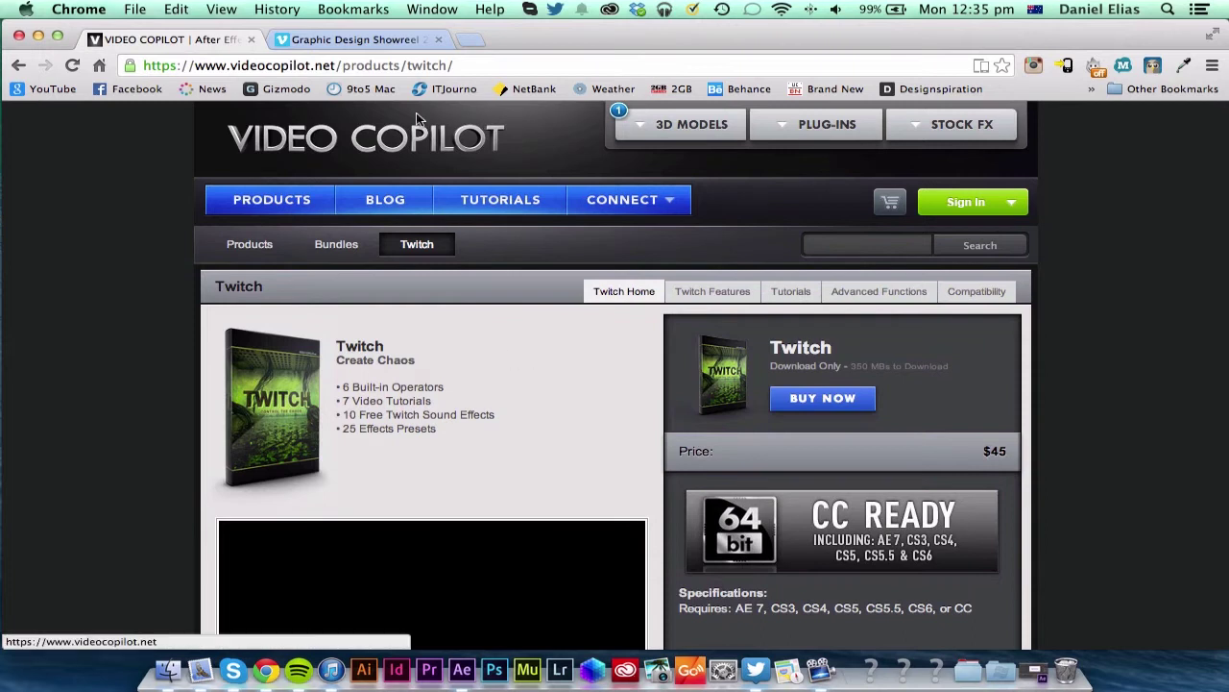
Play the Graphic Design Showreel 2013 on Vimeo from 00:32 through the Ted Baker Website piece.
click(363, 44)
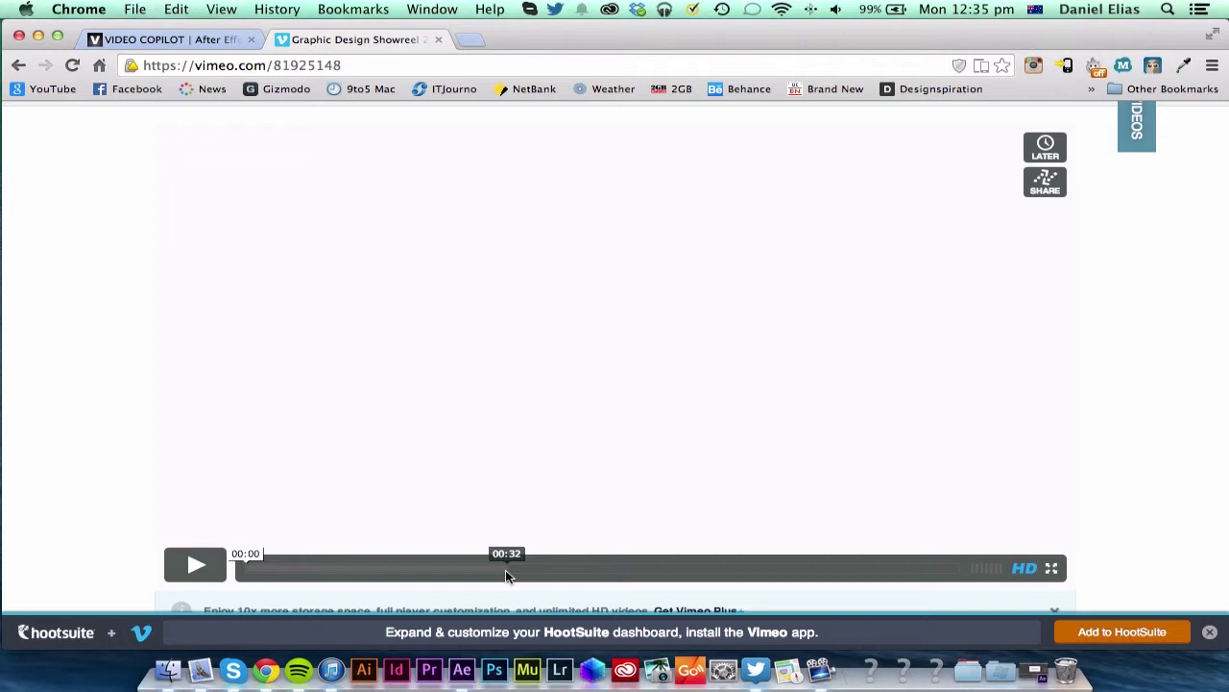
click(505, 569)
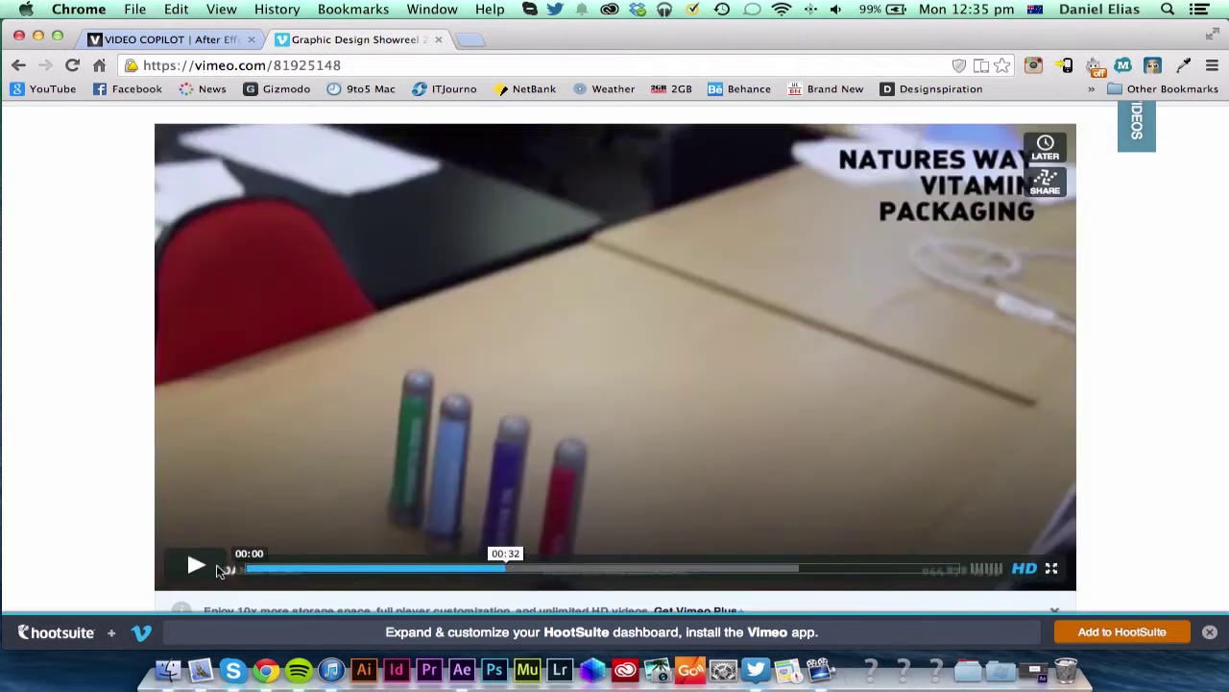
click(176, 568)
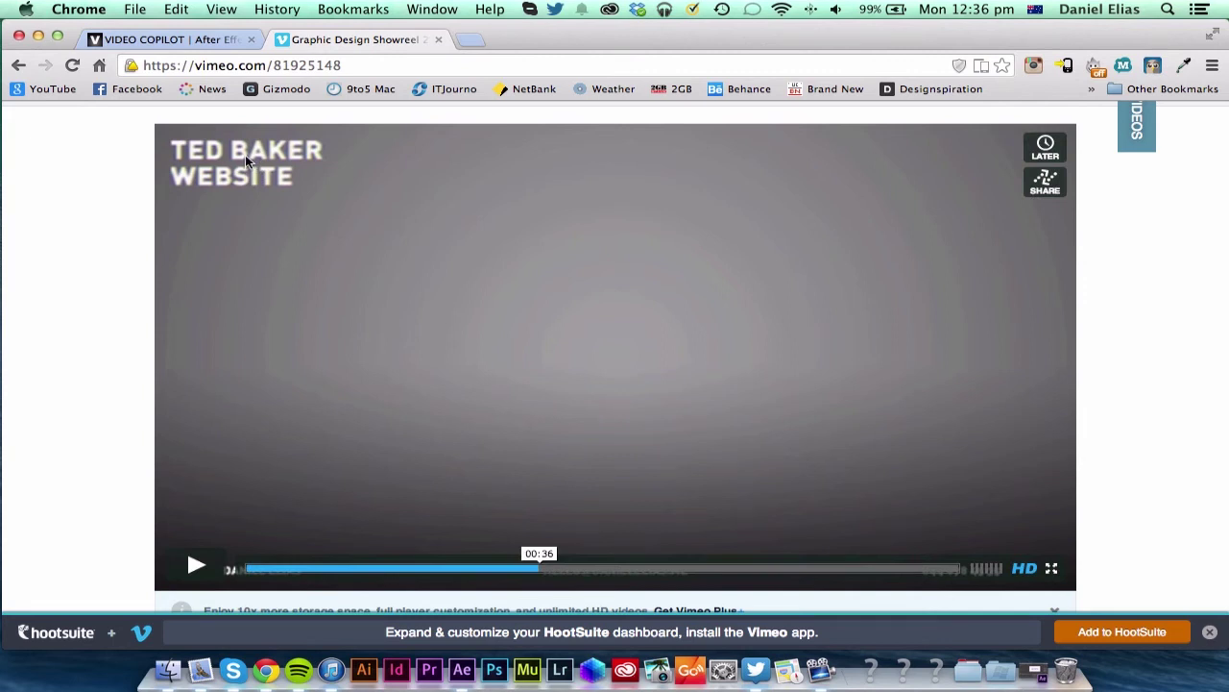
click(217, 574)
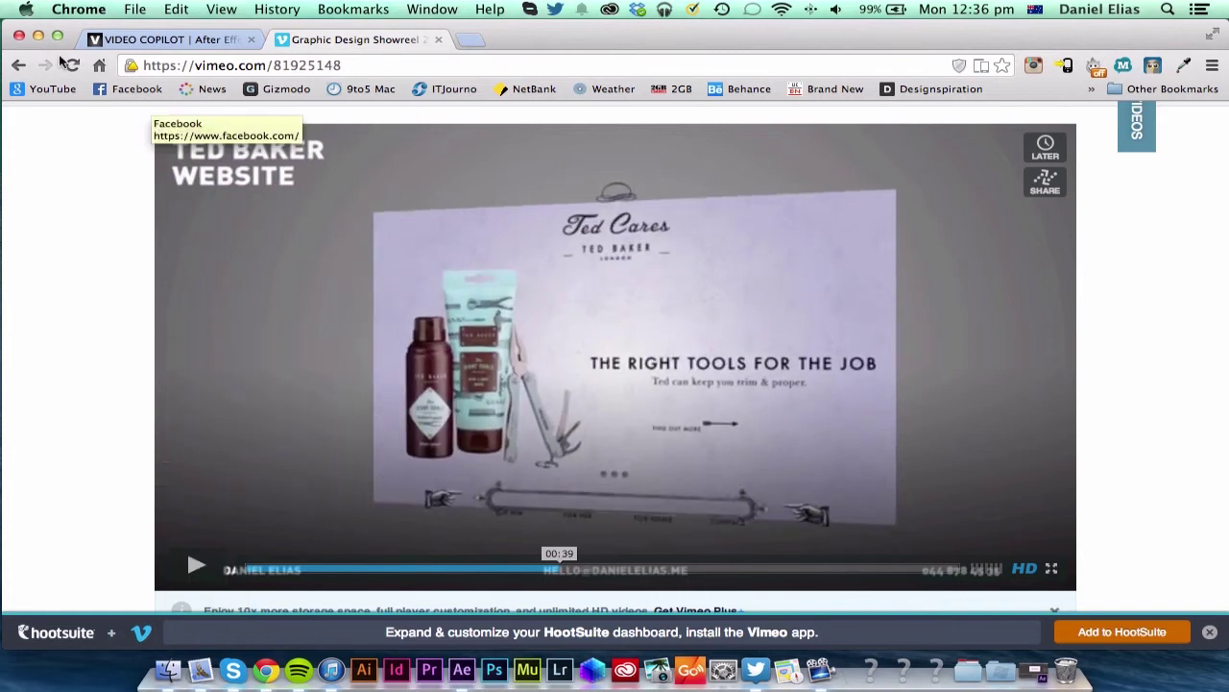
Switch to After Effects, select the rgb TWITCH layer and highlight Twitch in Effects & Presets.
click(40, 36)
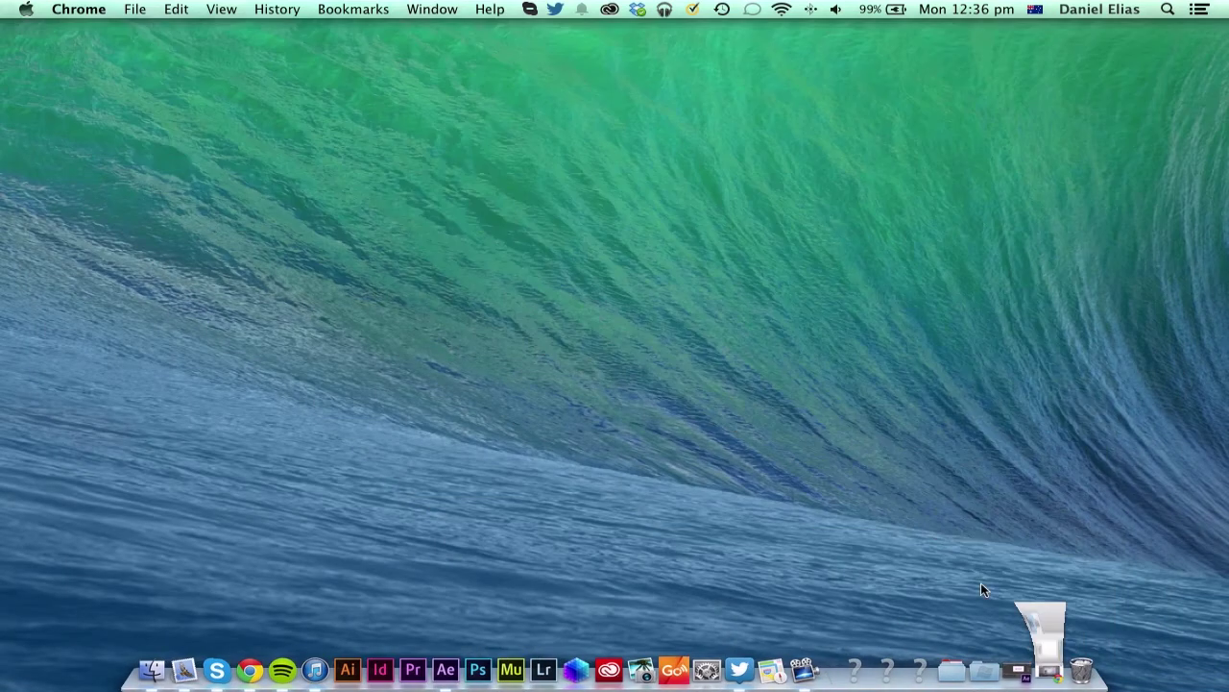
click(1017, 683)
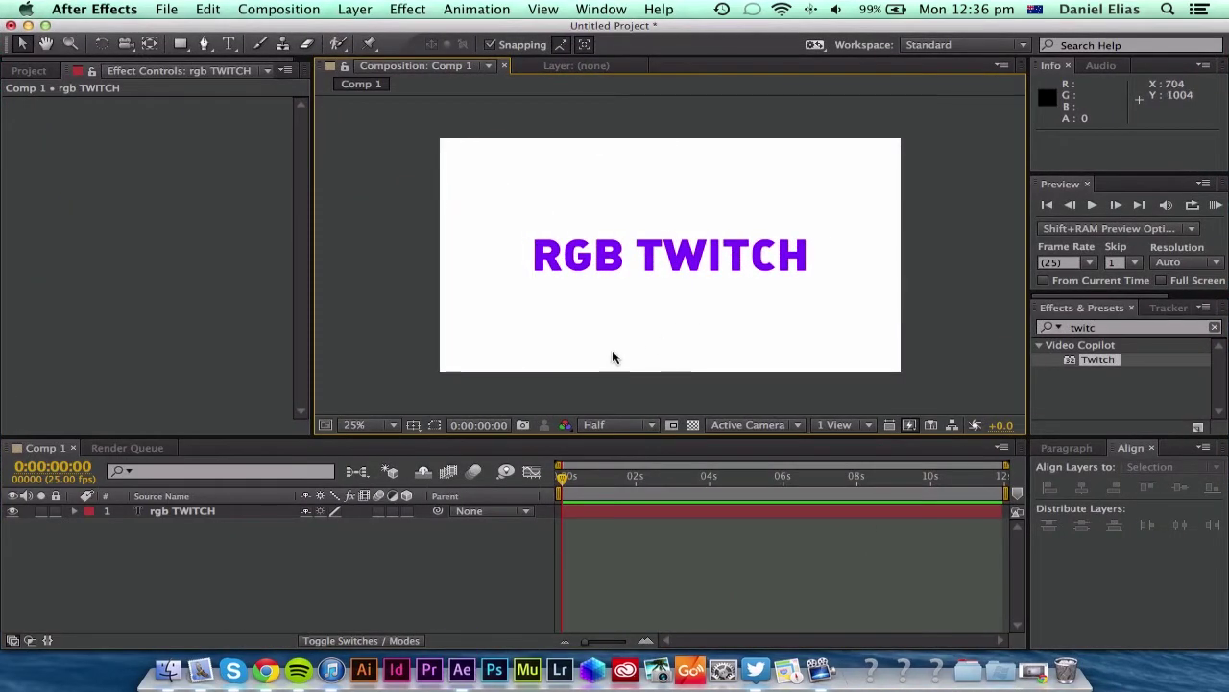
click(658, 272)
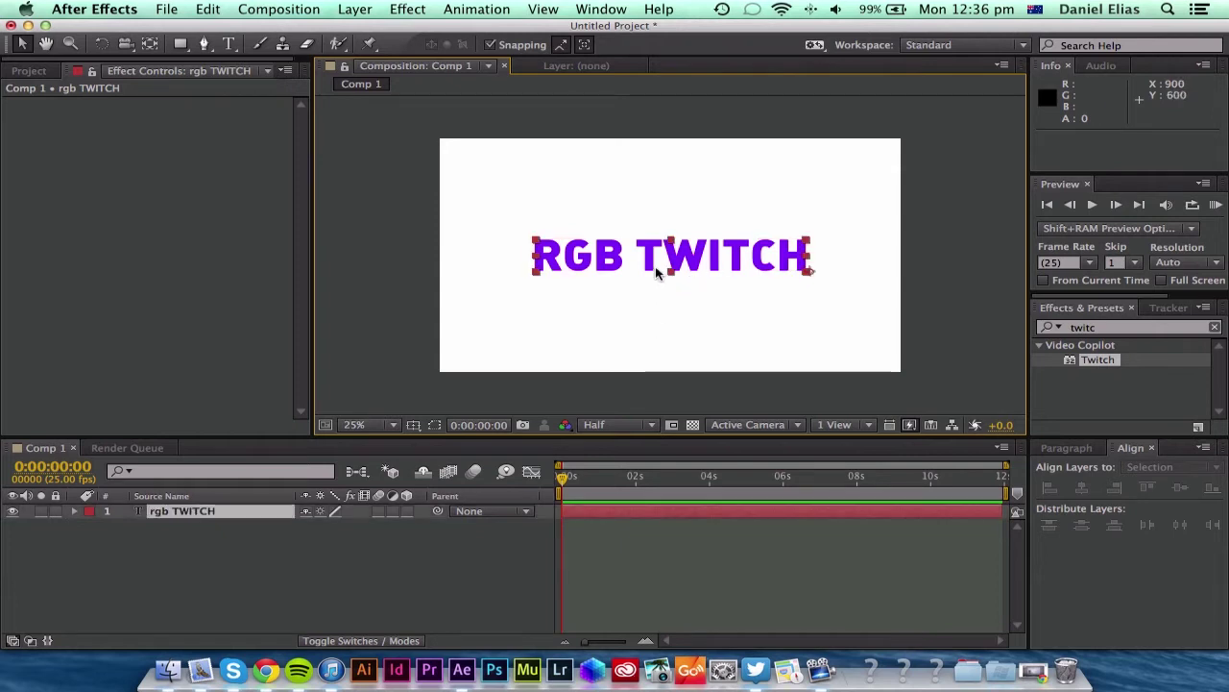
click(1115, 331)
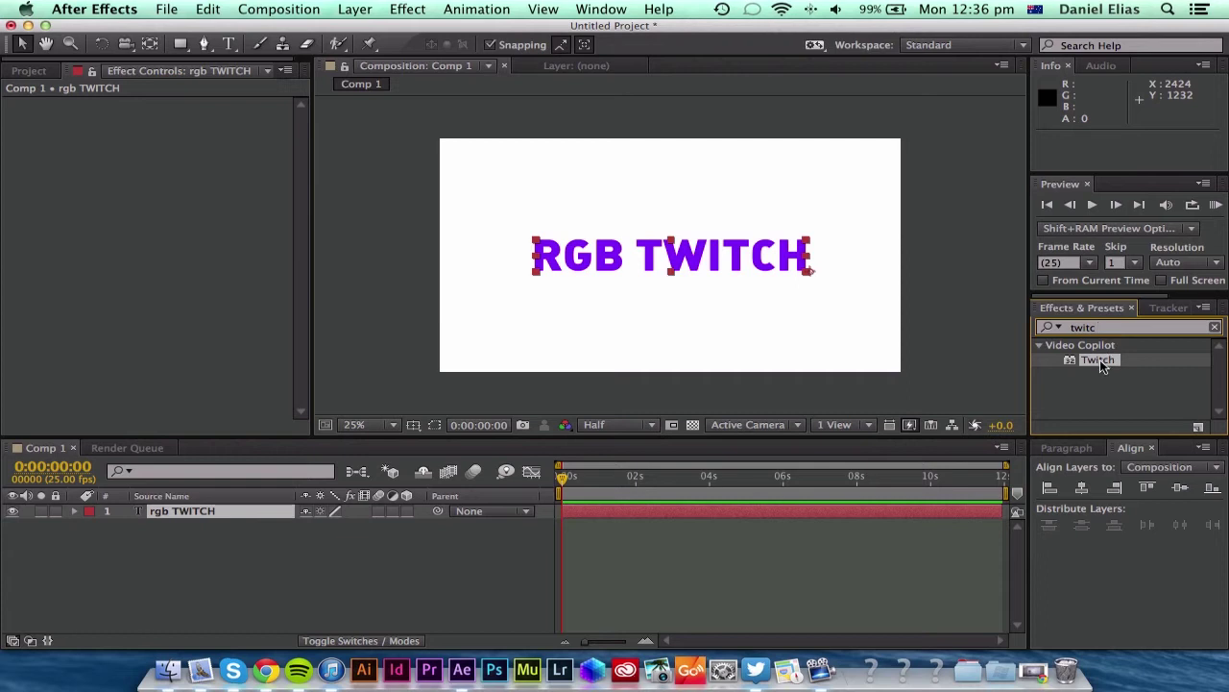
Drag Twitch onto the rgb TWITCH layer and enable only its Slide operator.
drag(1102, 366, 727, 261)
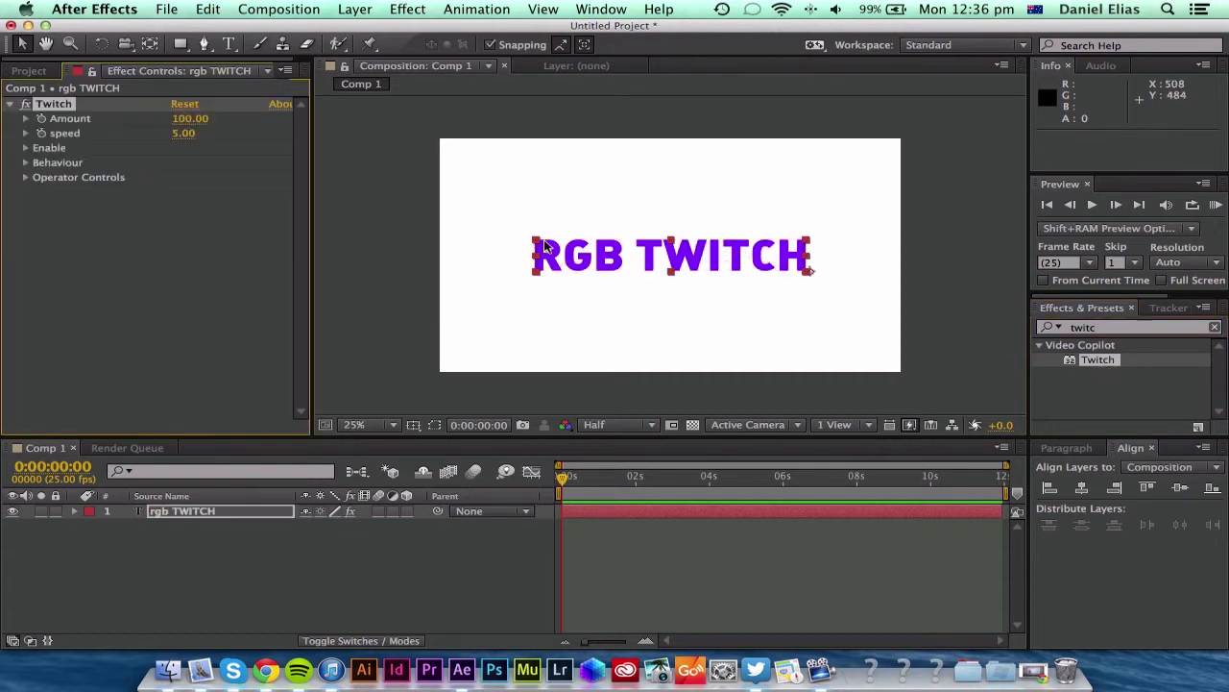
click(111, 245)
click(104, 106)
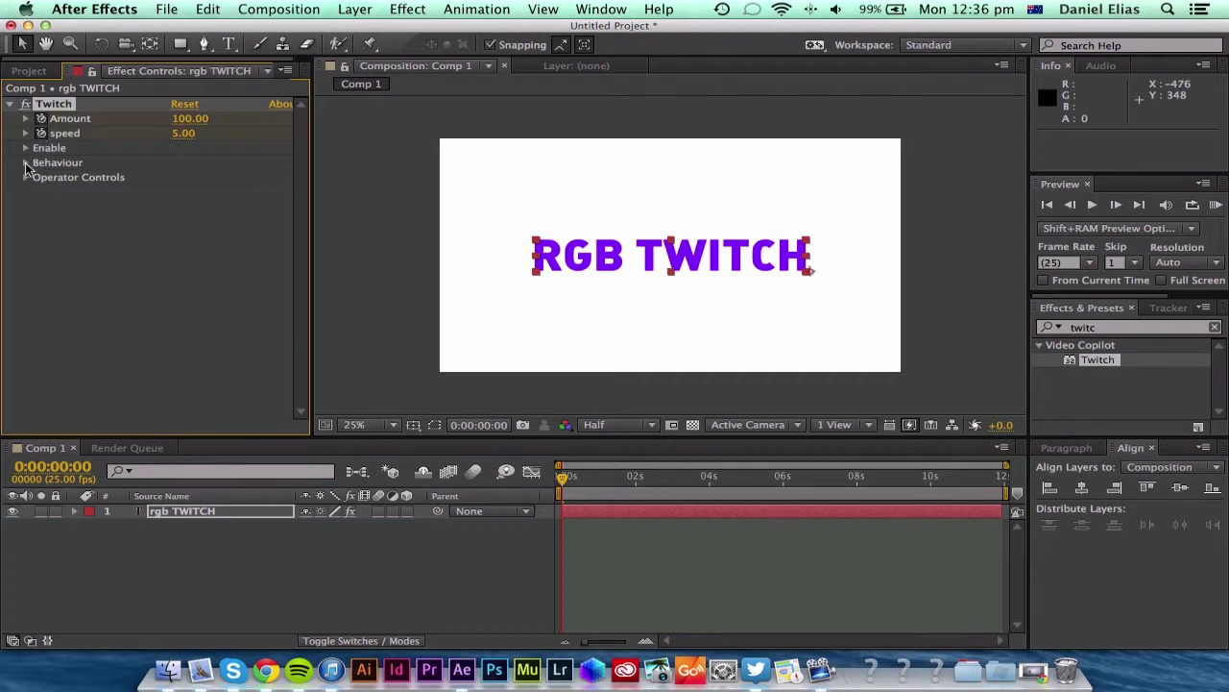
click(25, 148)
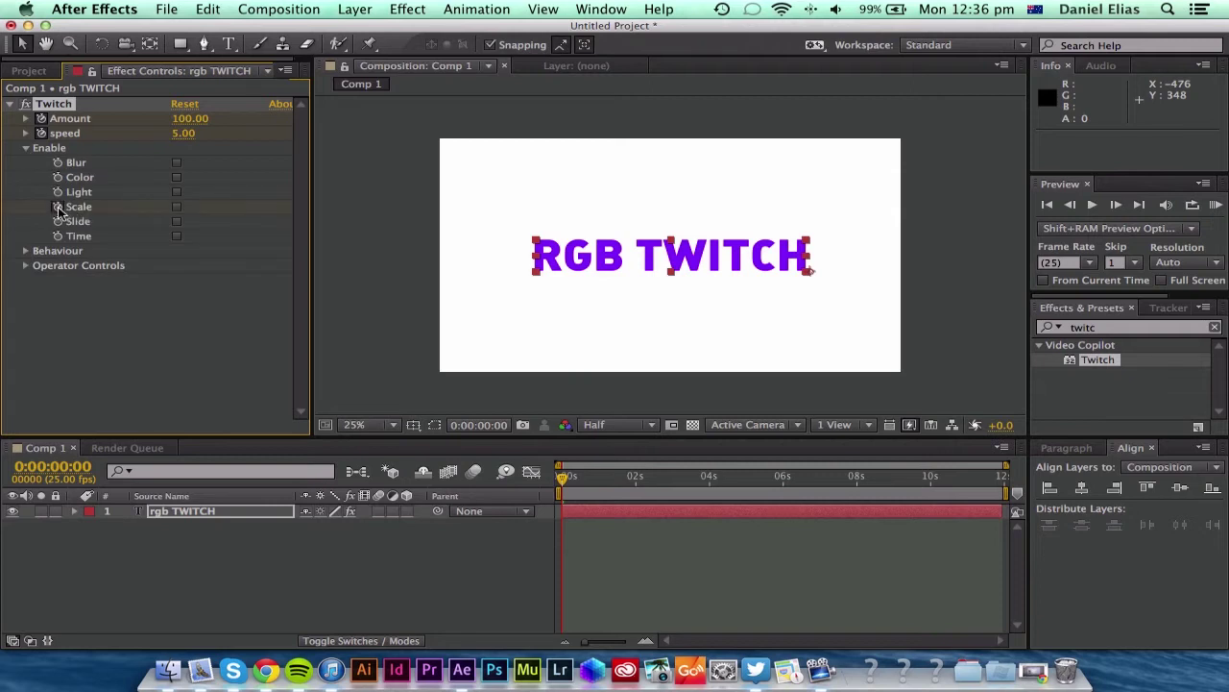
click(58, 206)
click(58, 221)
click(176, 222)
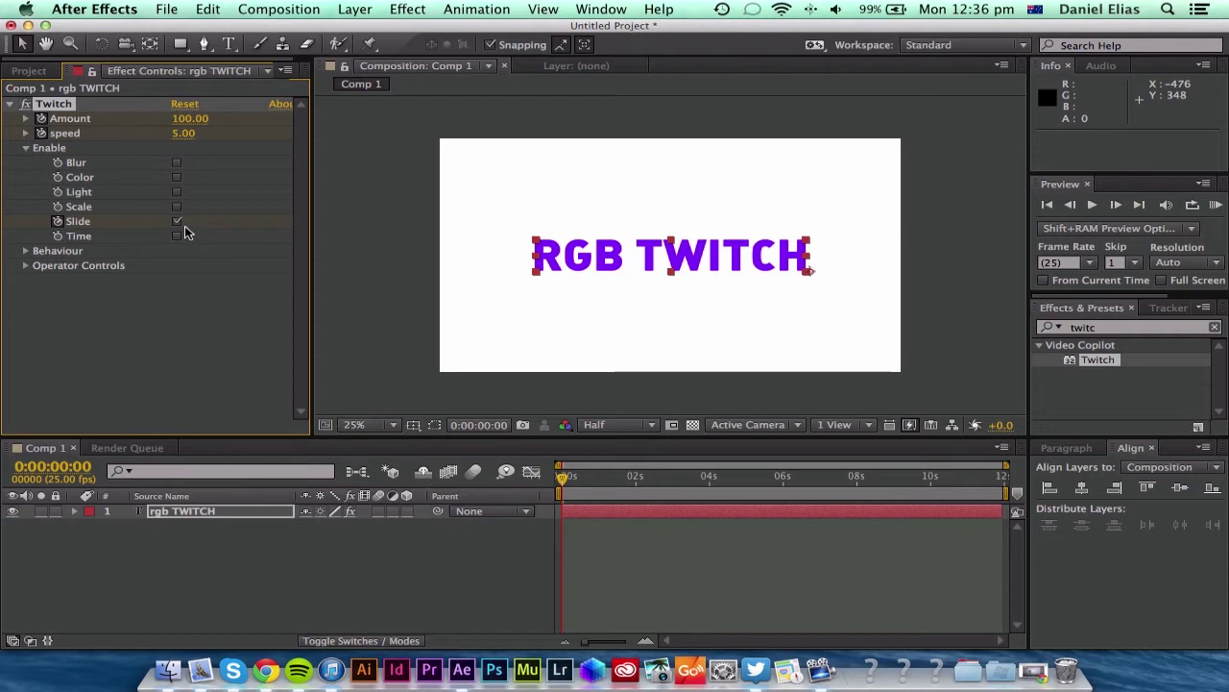
Expand Operator Controls > Slide to show the Slide Amount of 50.
click(24, 266)
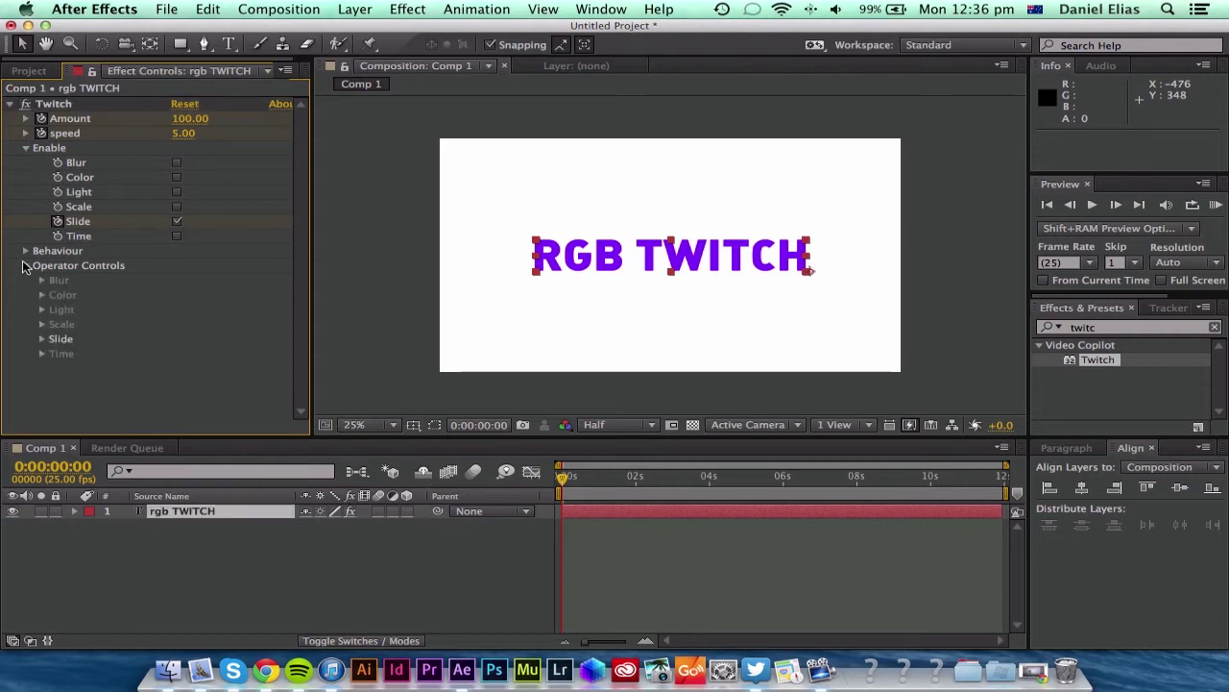
click(42, 340)
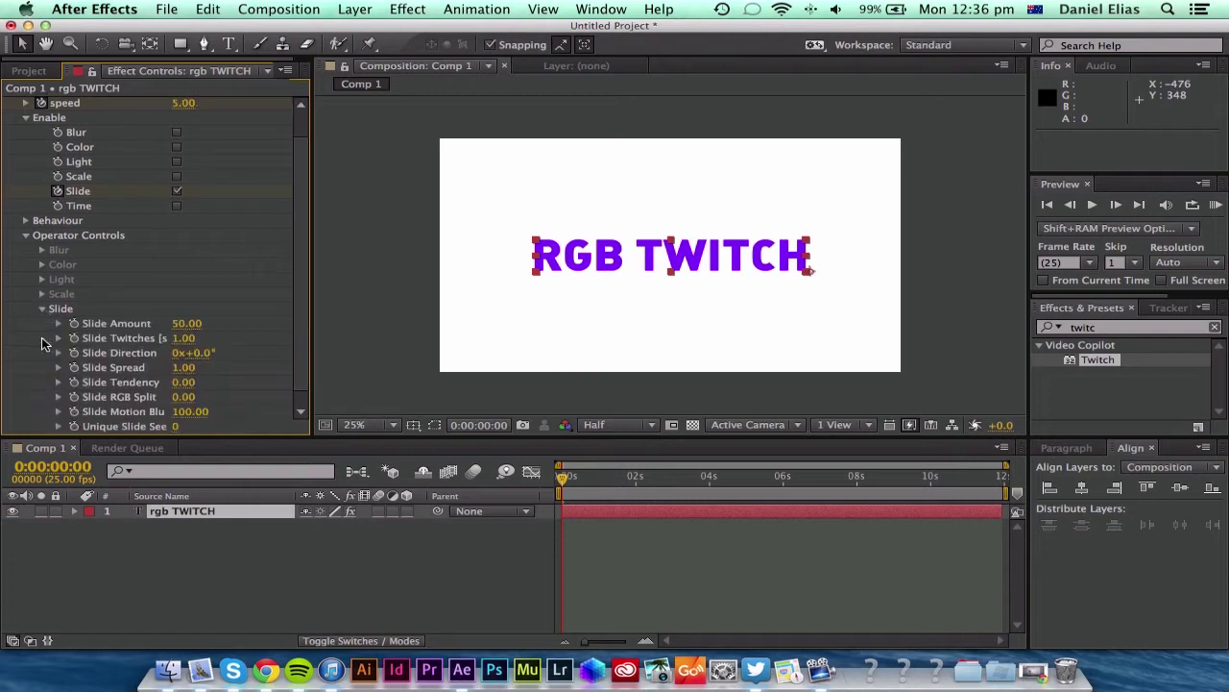
scroll(42, 315, down, 1)
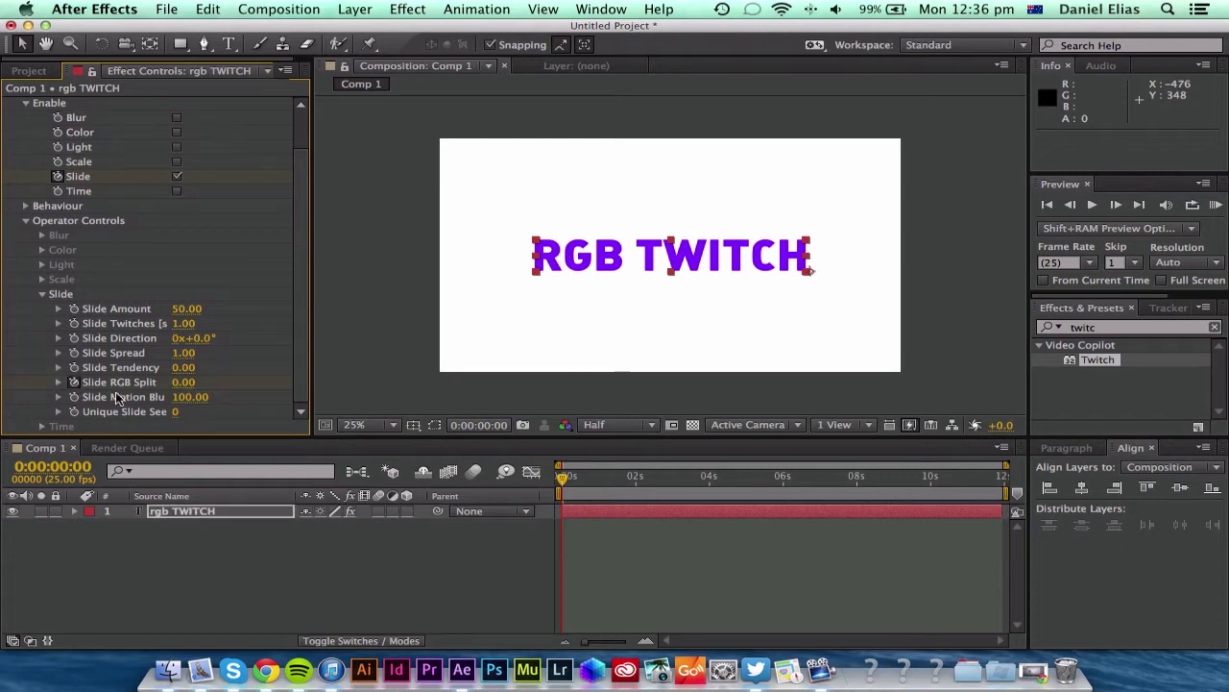
scroll(120, 398, up, 1)
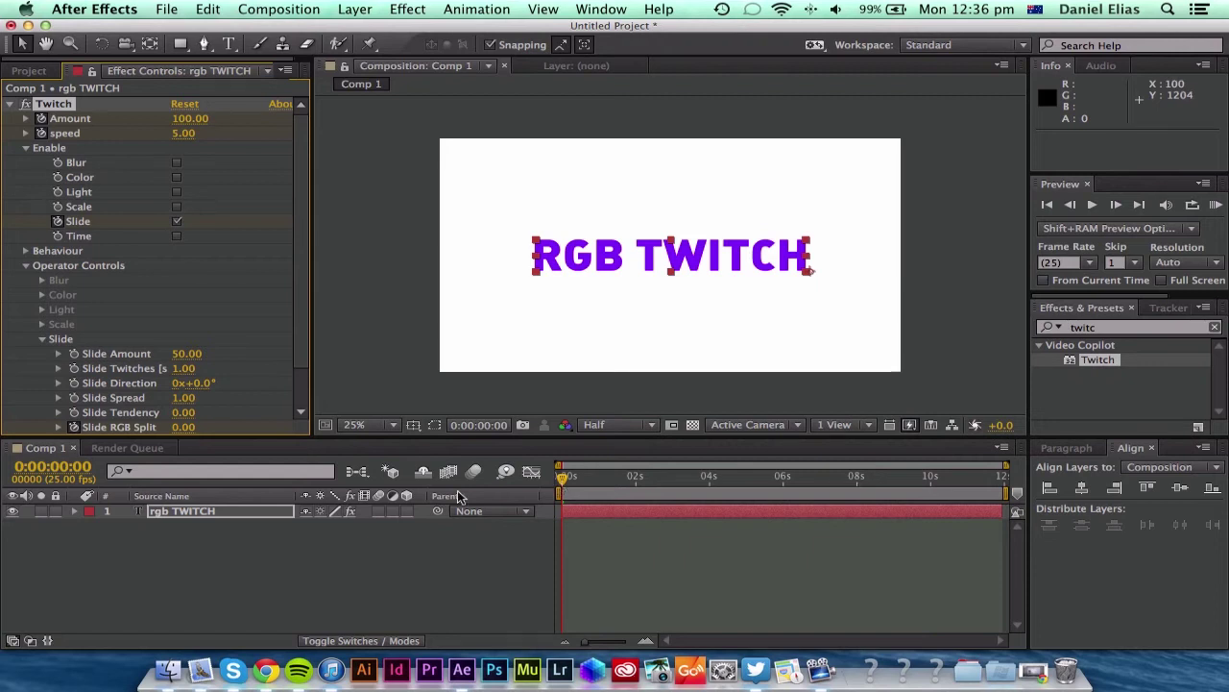
Twirl open the rgb TWITCH layer's Twitch effect, Operator Controls and Slide groups in the timeline.
click(158, 516)
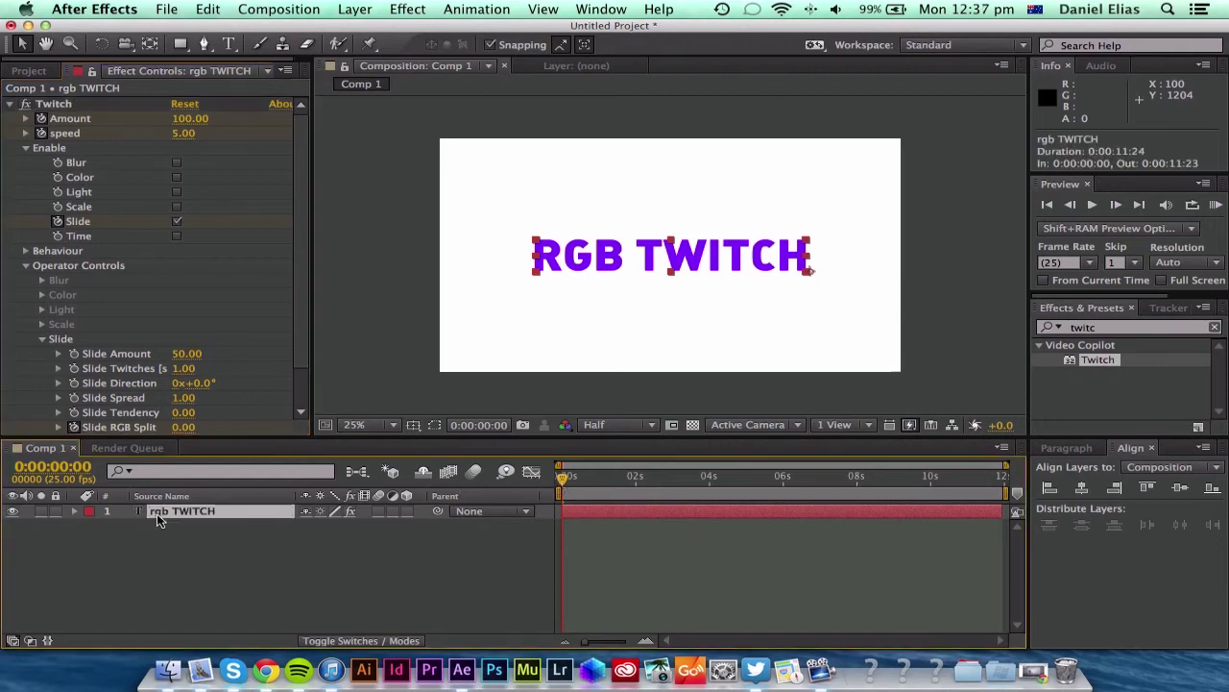
click(76, 514)
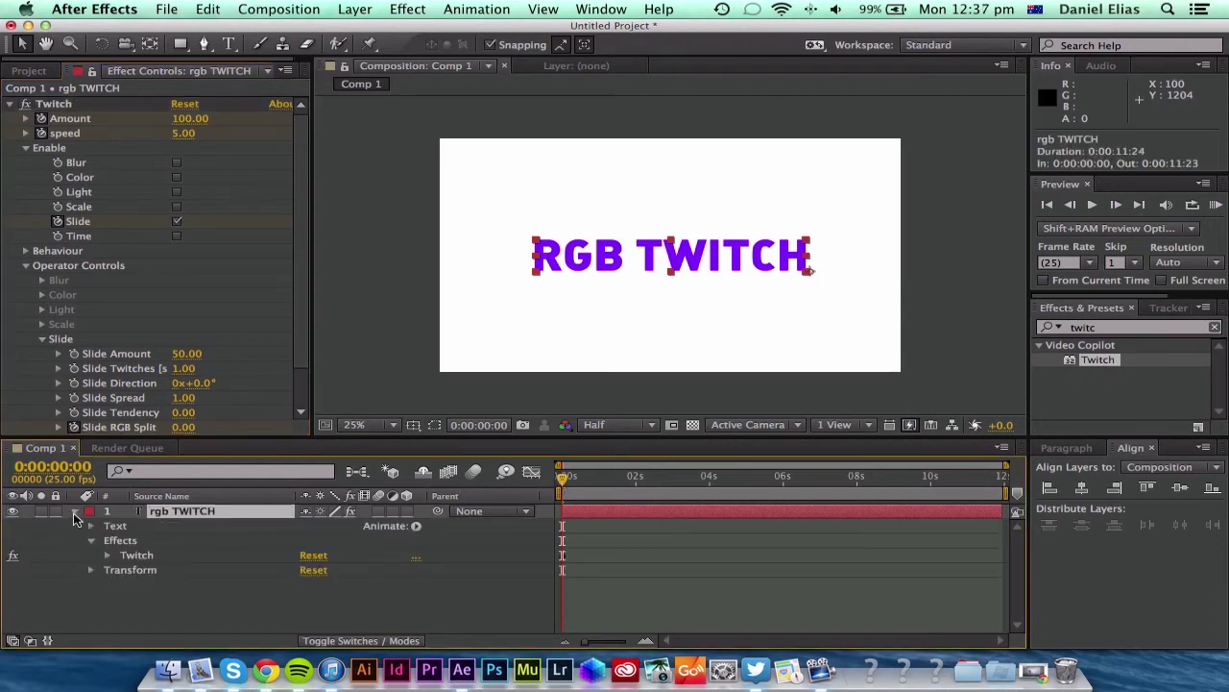
click(108, 555)
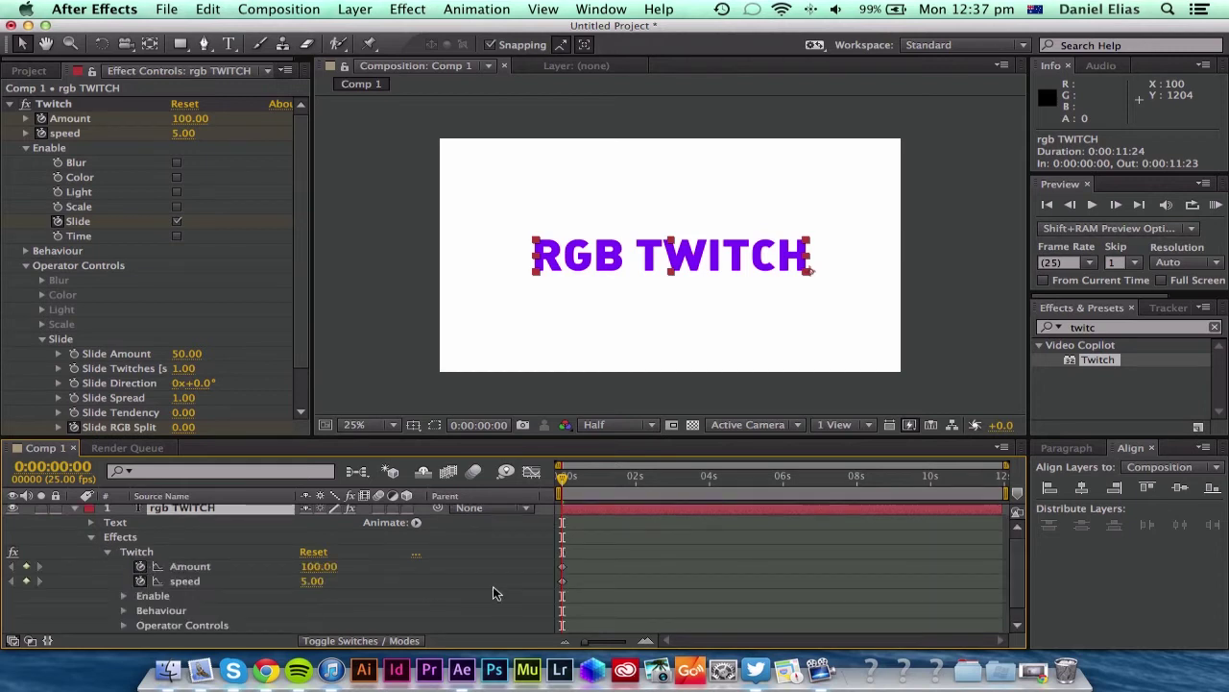
click(513, 574)
scroll(513, 575, down, 1)
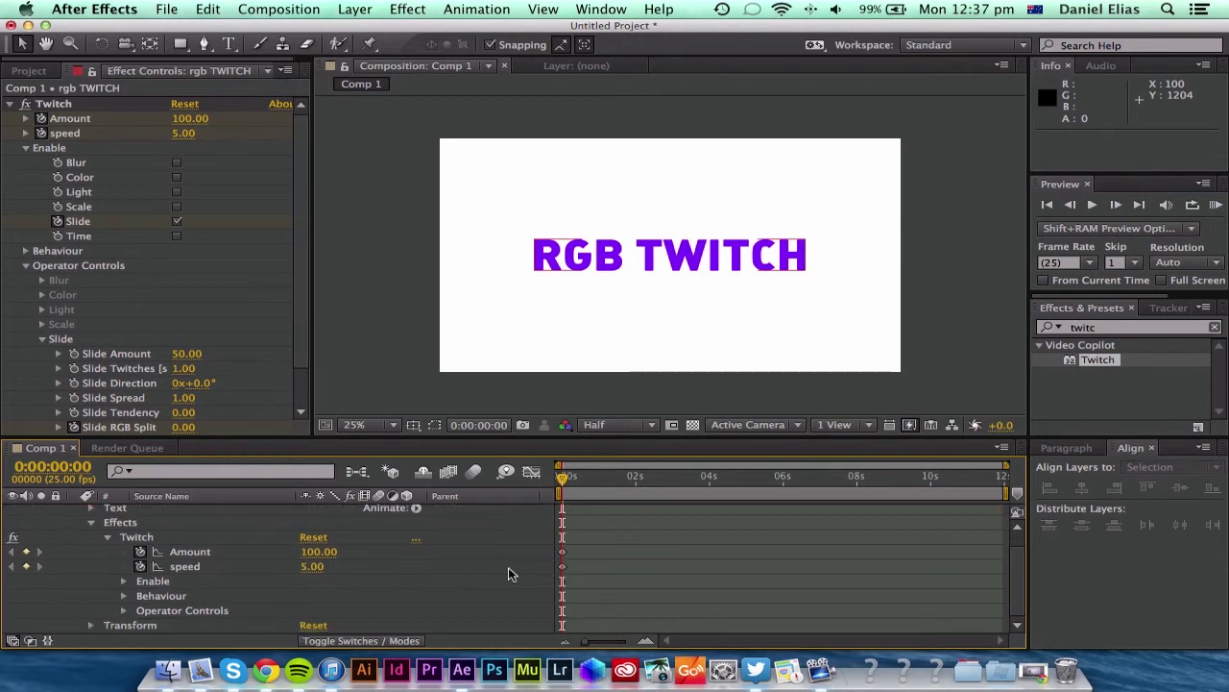
click(123, 610)
click(139, 611)
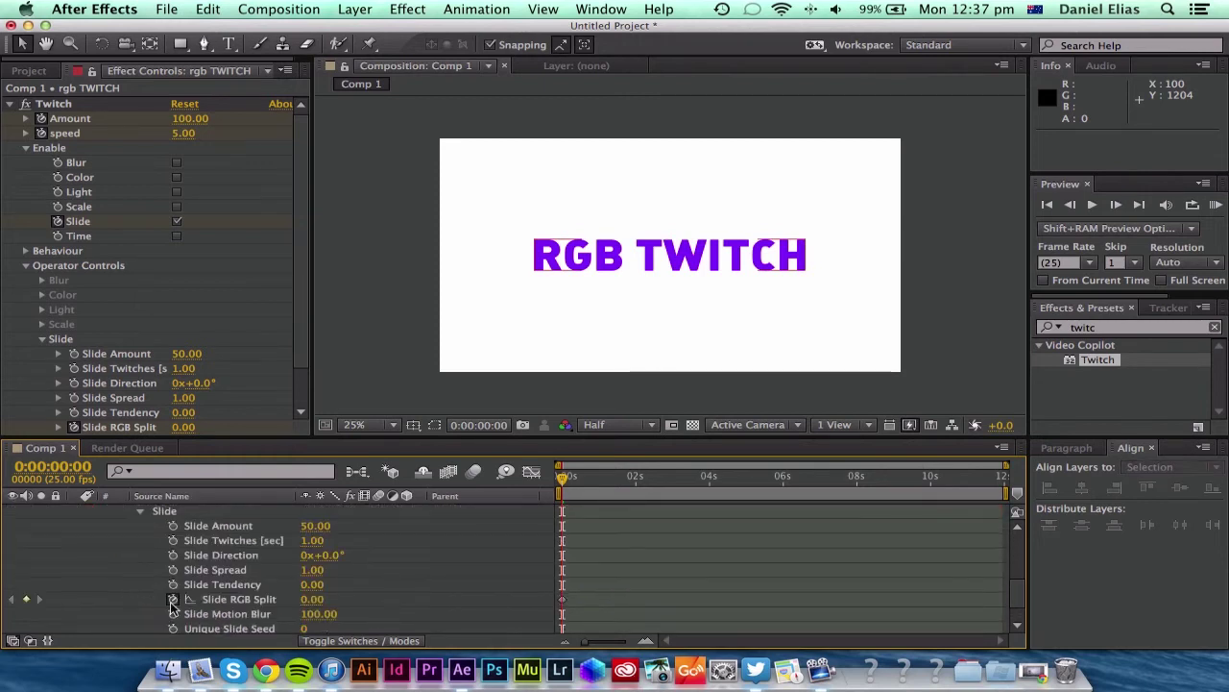
scroll(586, 605, up, 5)
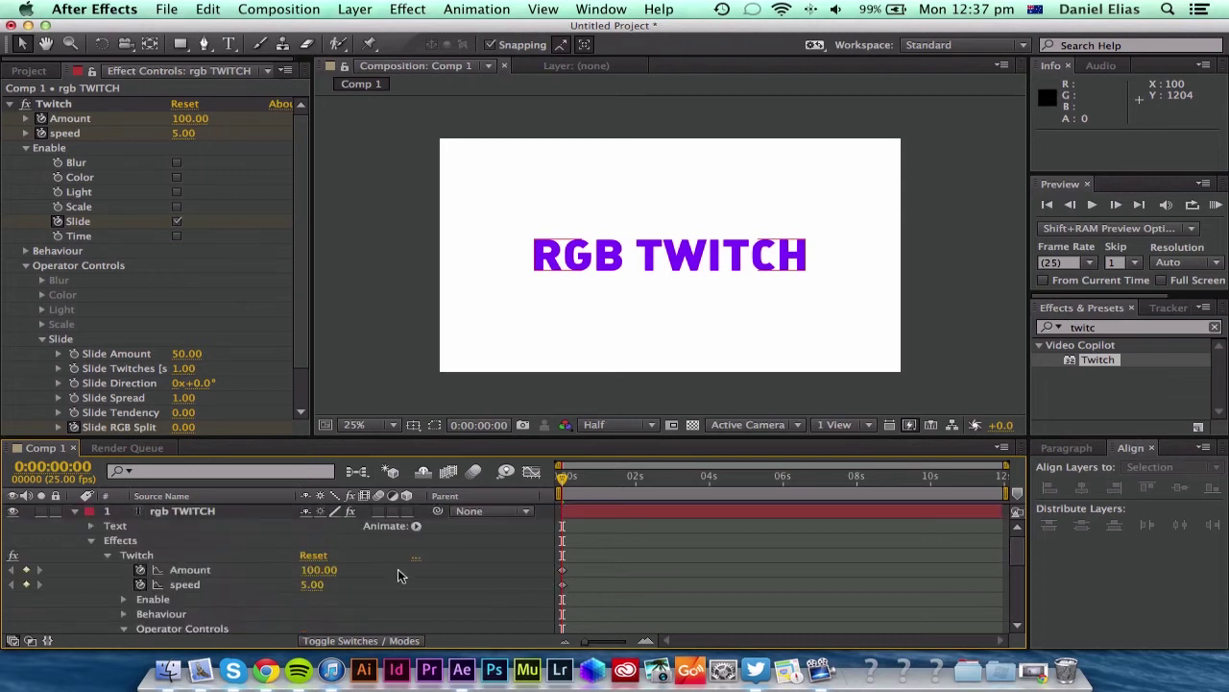
RAM-preview Comp 1's sliding text glitch, stop it, and select the Twitch Amount value.
click(1216, 205)
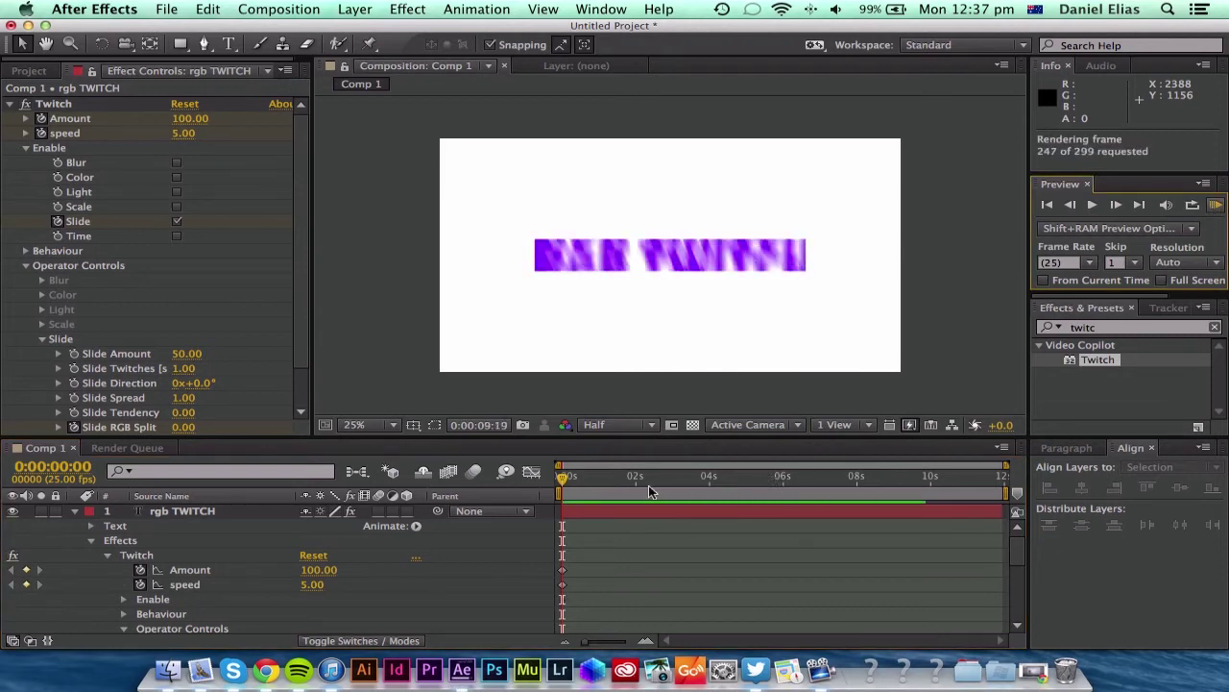
click(589, 485)
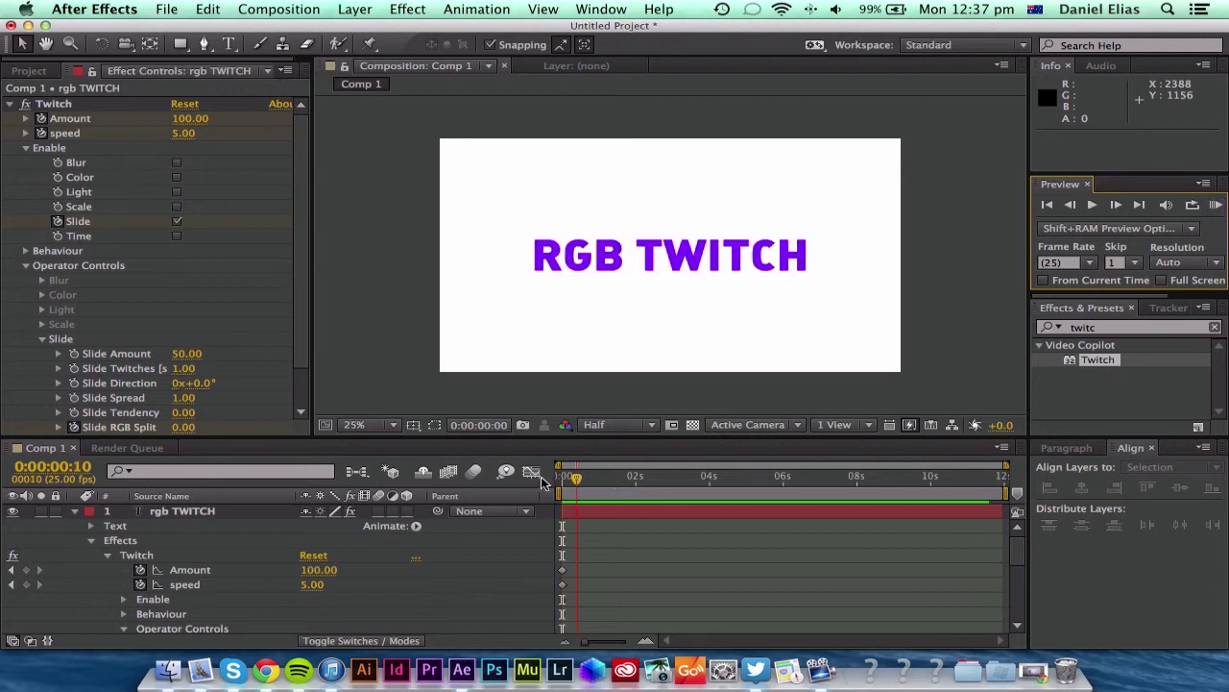
click(336, 571)
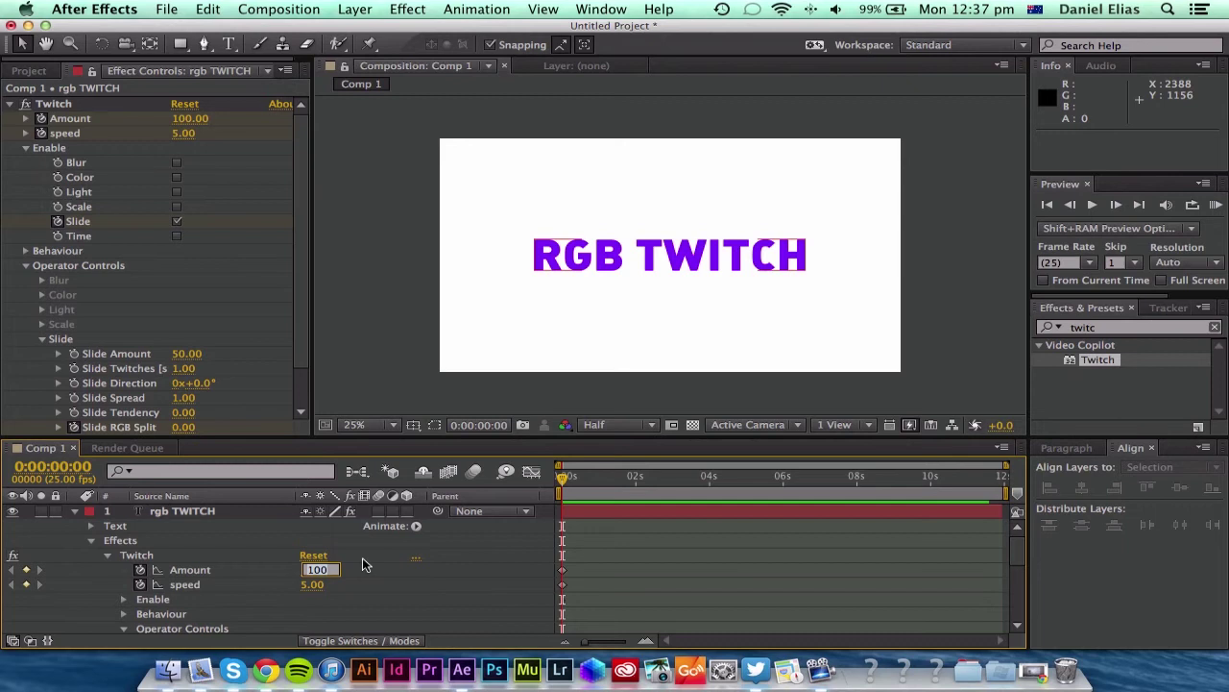
Set Twitch Amount to 10 and speed to 3.
text(10)
key(Tab)
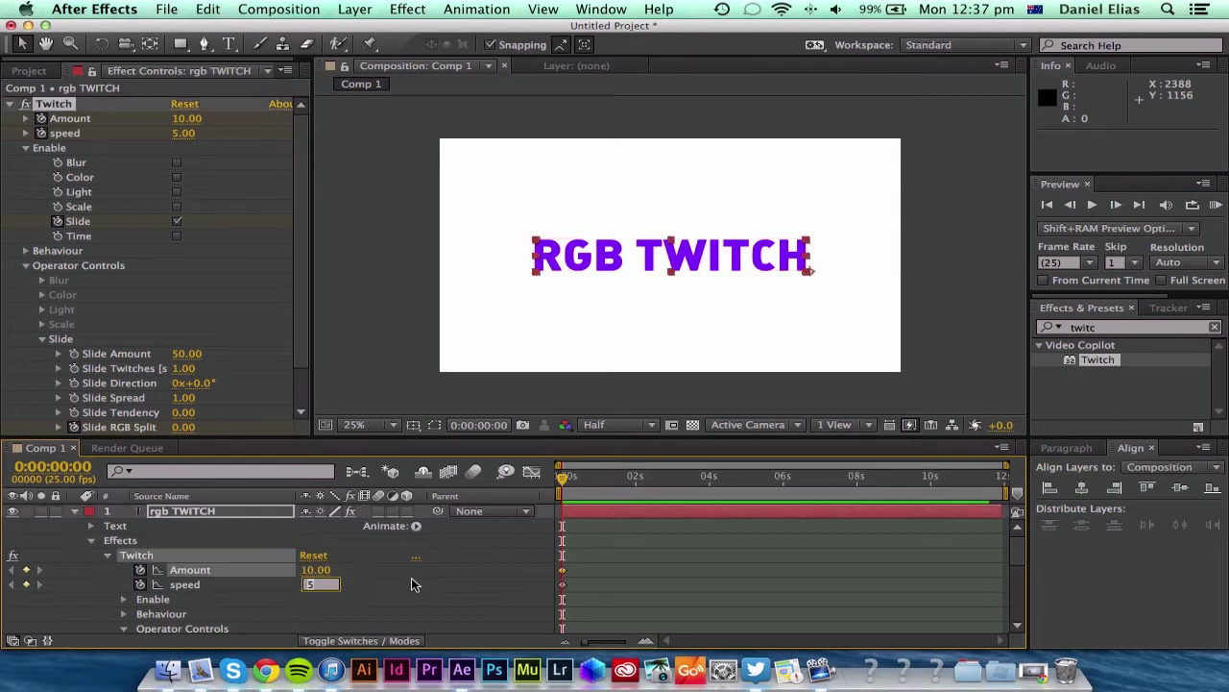
text(3)
key(Return)
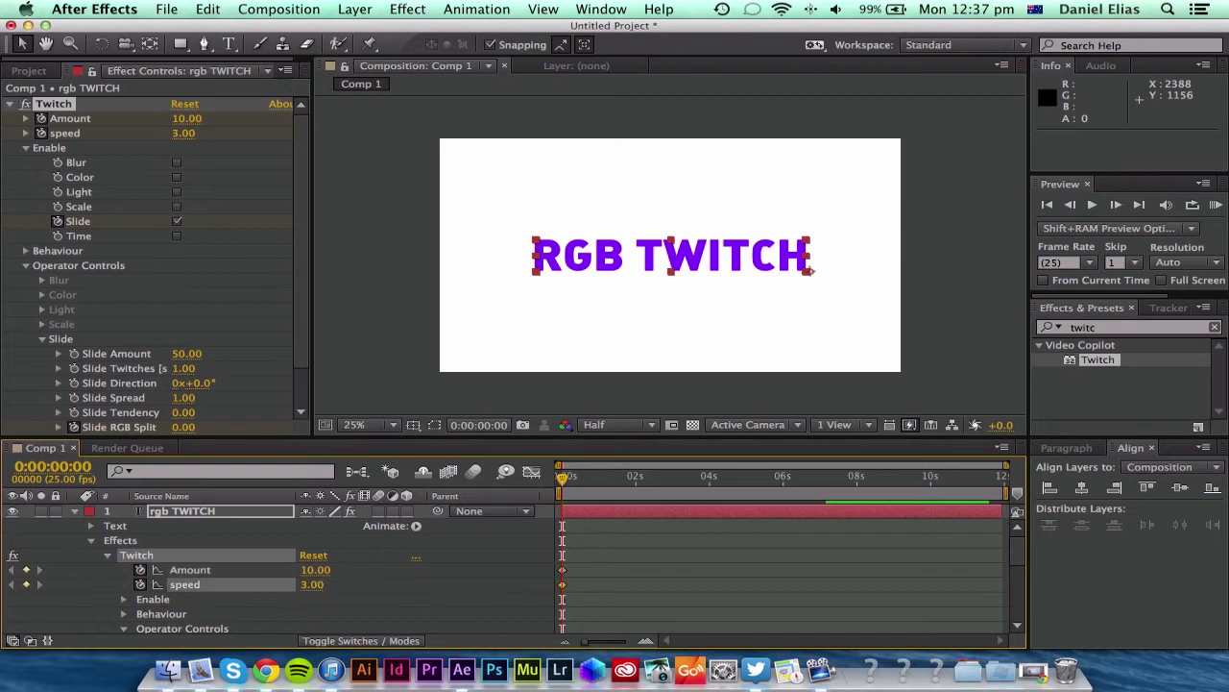
Set Slide RGB Split to 5 and RAM-preview the result.
scroll(352, 582, down, 5)
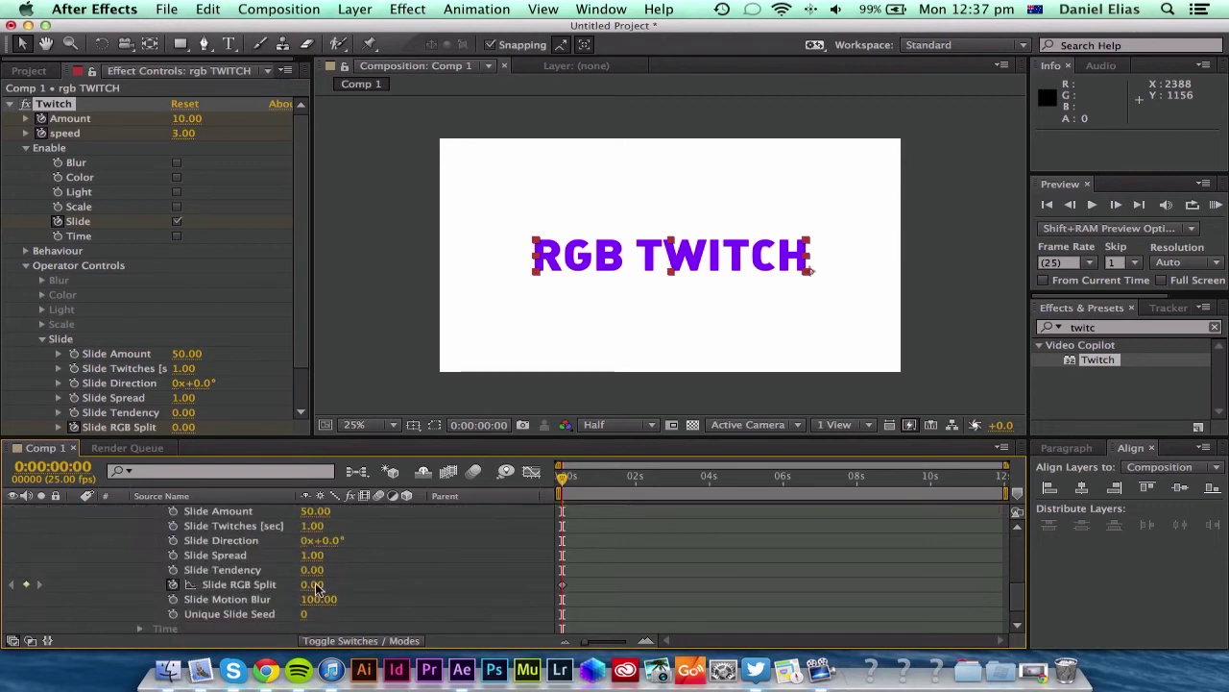
click(314, 585)
key(Return)
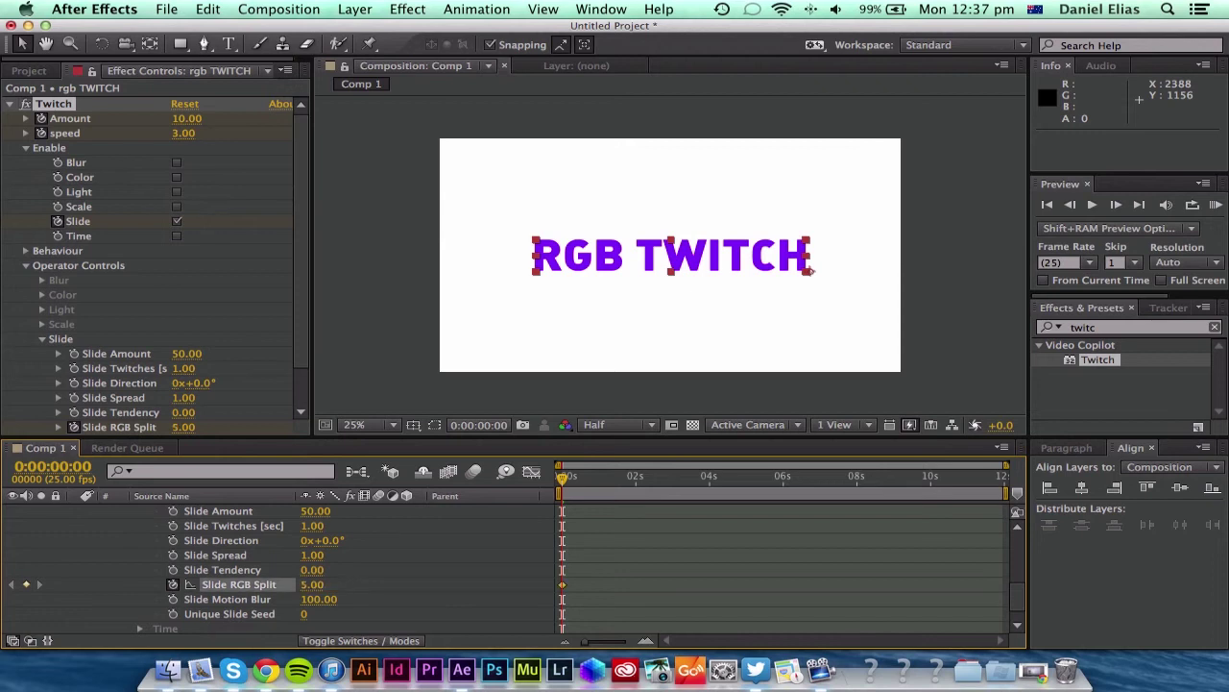
click(1215, 207)
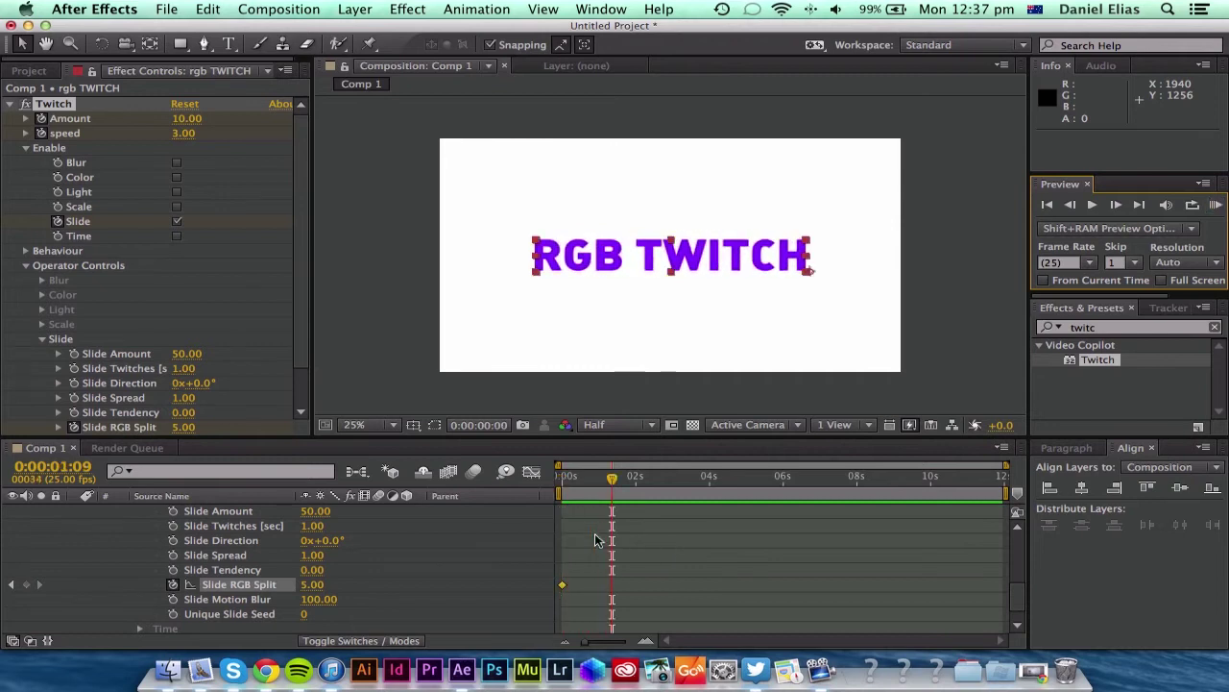
Stop playback, change Slide RGB Split from 5 to 50, and run a new RAM preview.
key(space)
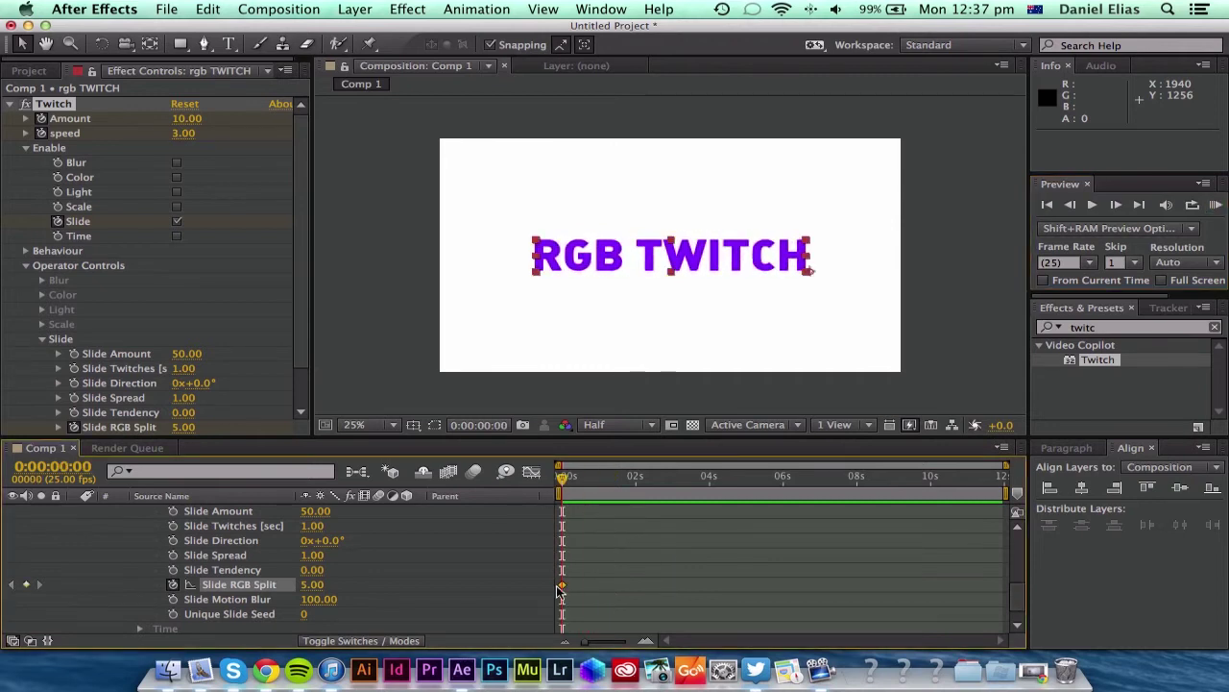
click(562, 588)
click(312, 584)
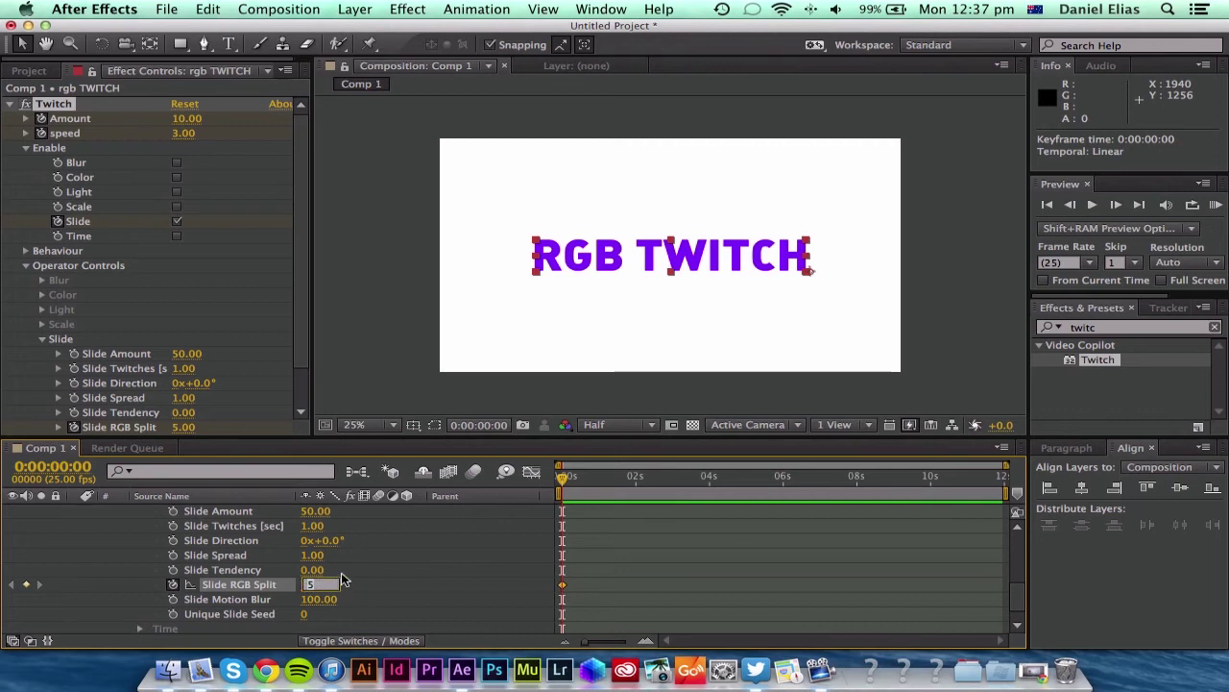
text(50)
key(Return)
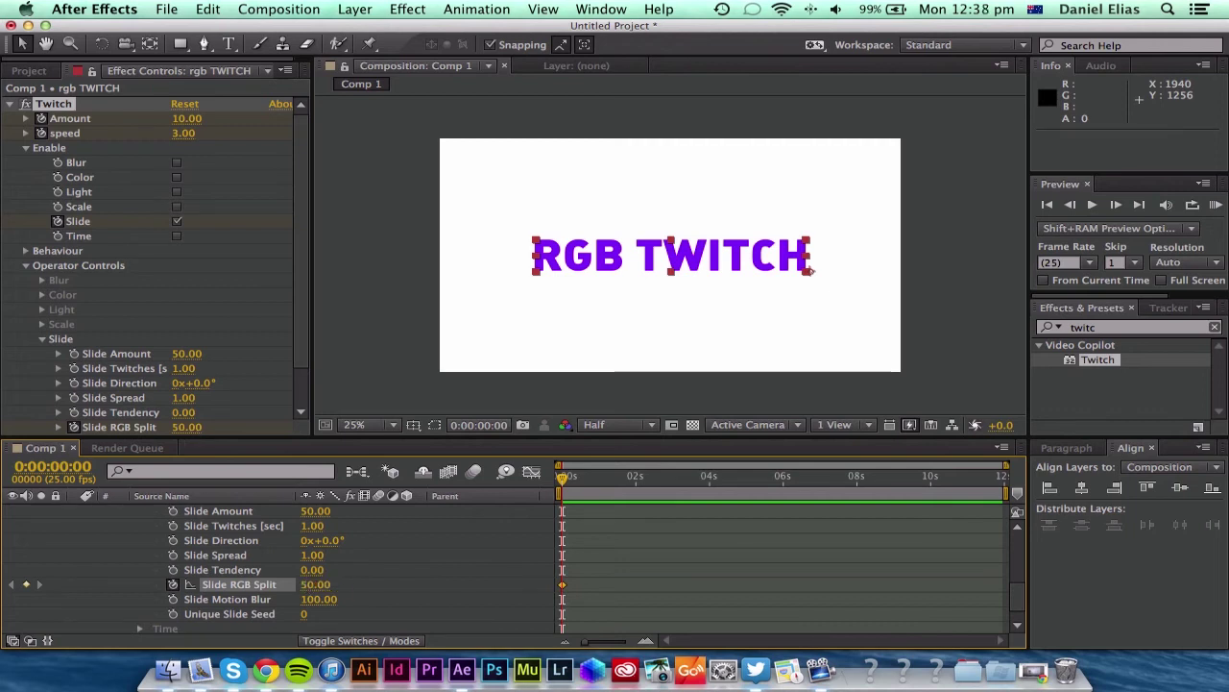
click(1213, 207)
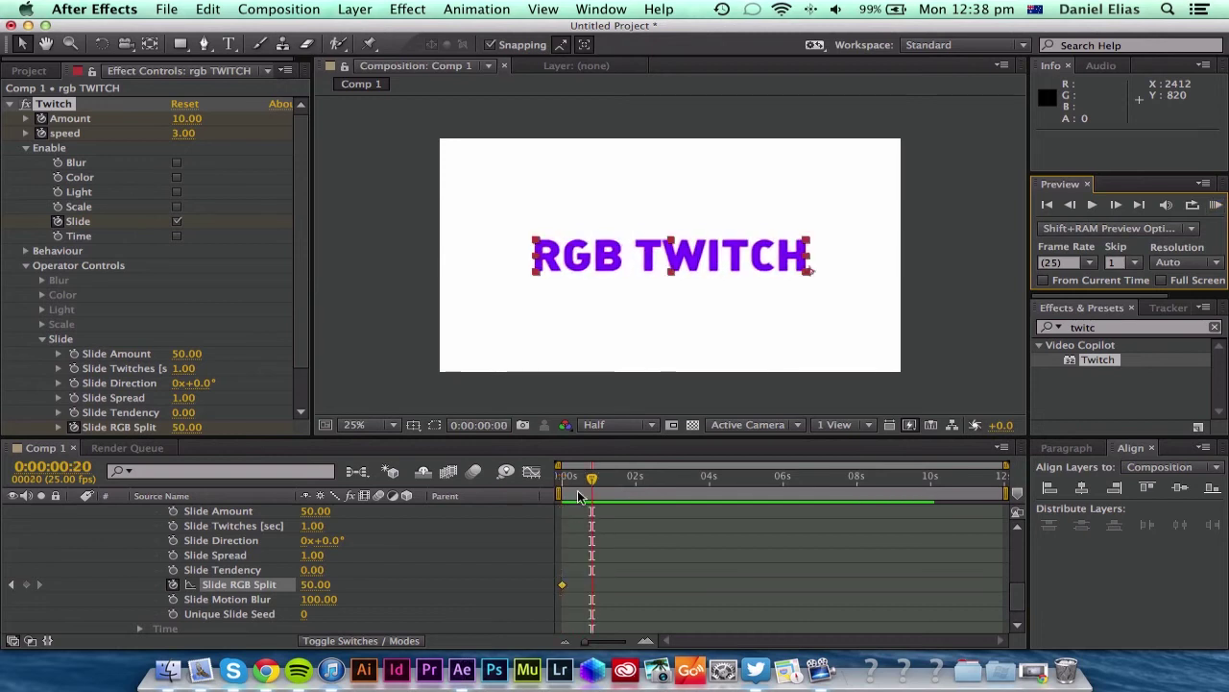
Stop the preview and use U to list only the keyframed Twitch properties.
key(space)
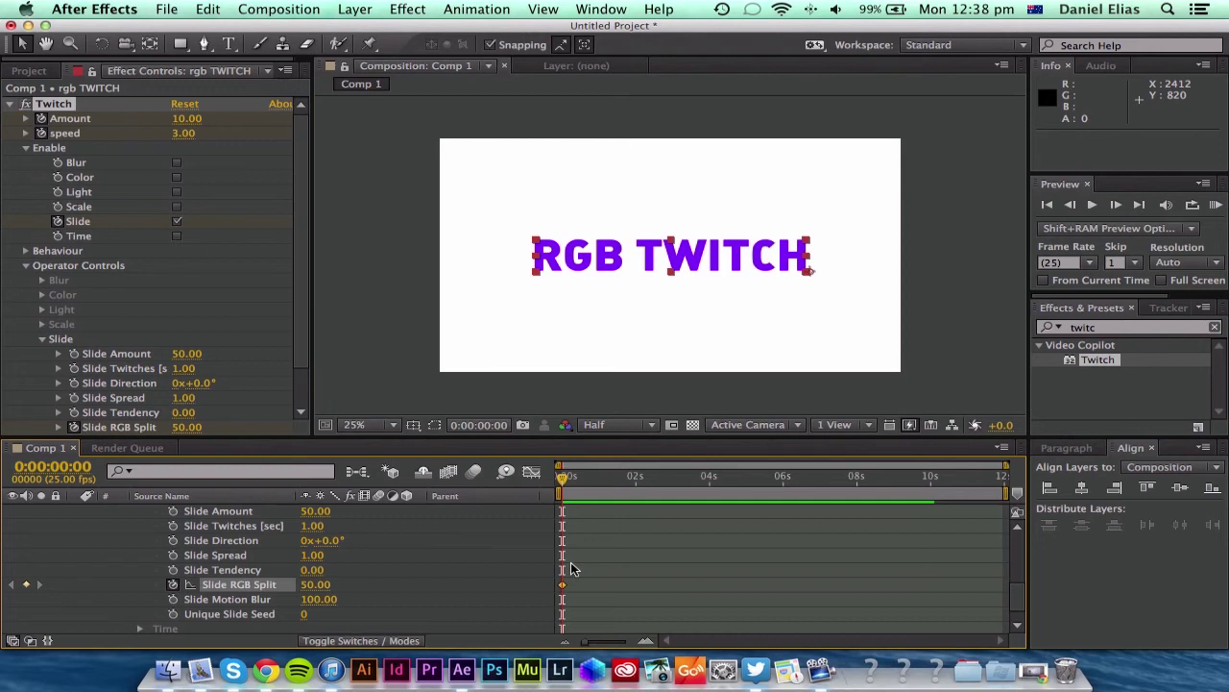
key(u)
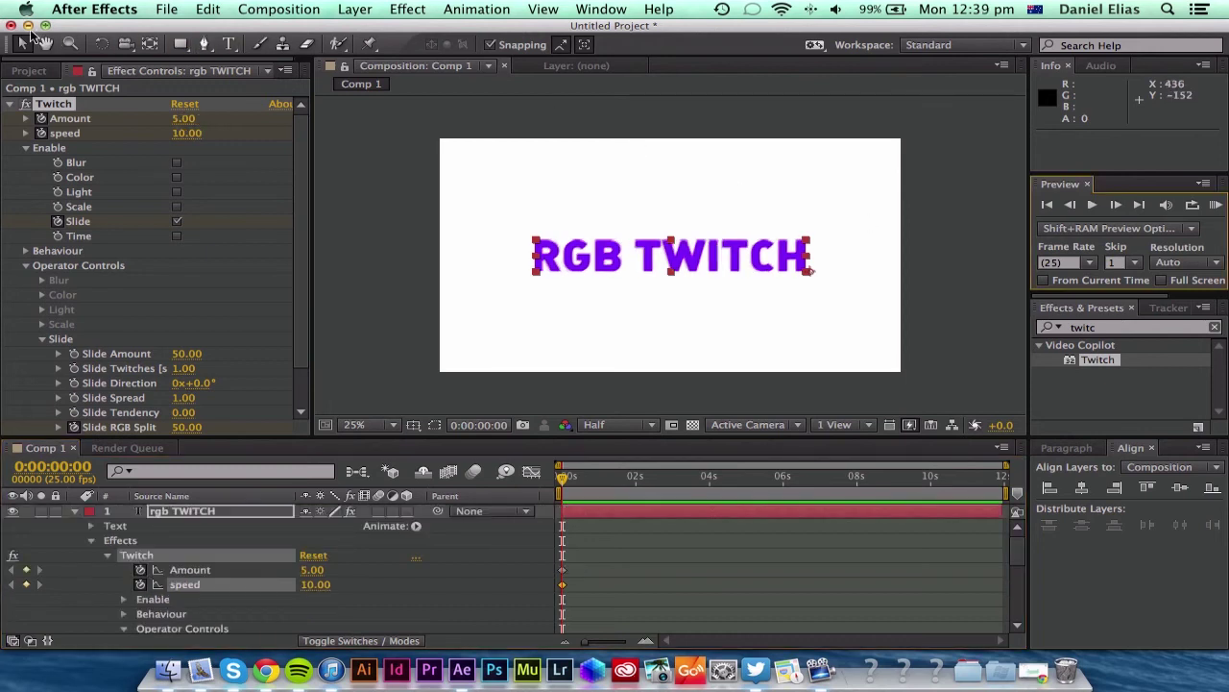